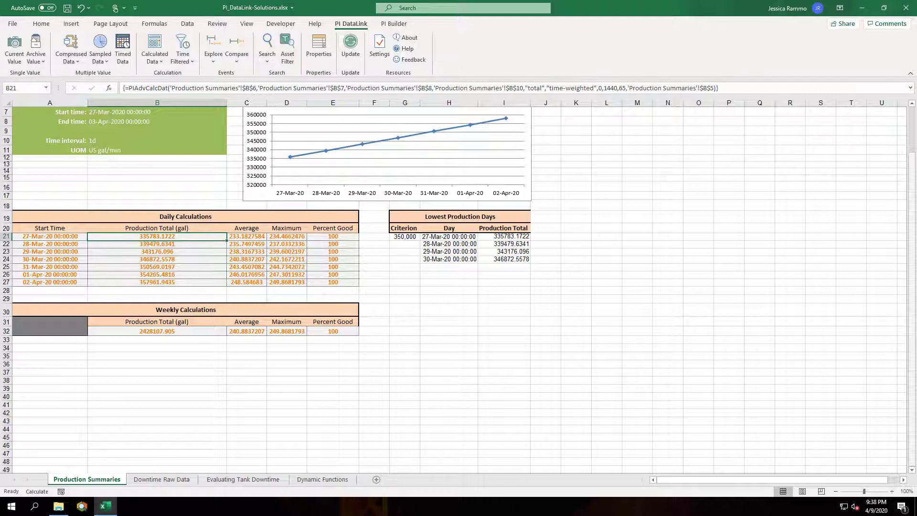
# - Select cell B22, the 28-Mar-20 daily production total, to show its Calculated Data settings
pyautogui.click(210, 246)
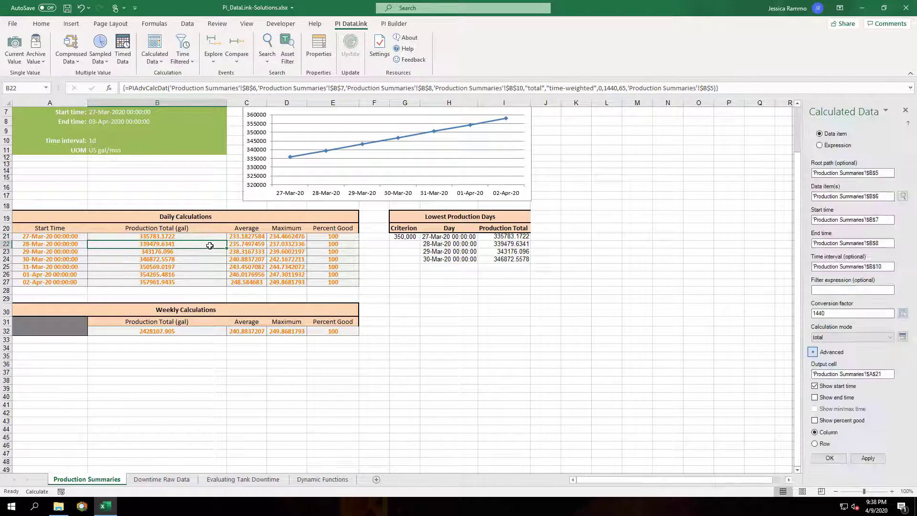
# - Open help for Calculated Data, read the topic, and view the Calculated Data example
pyautogui.click(908, 125)
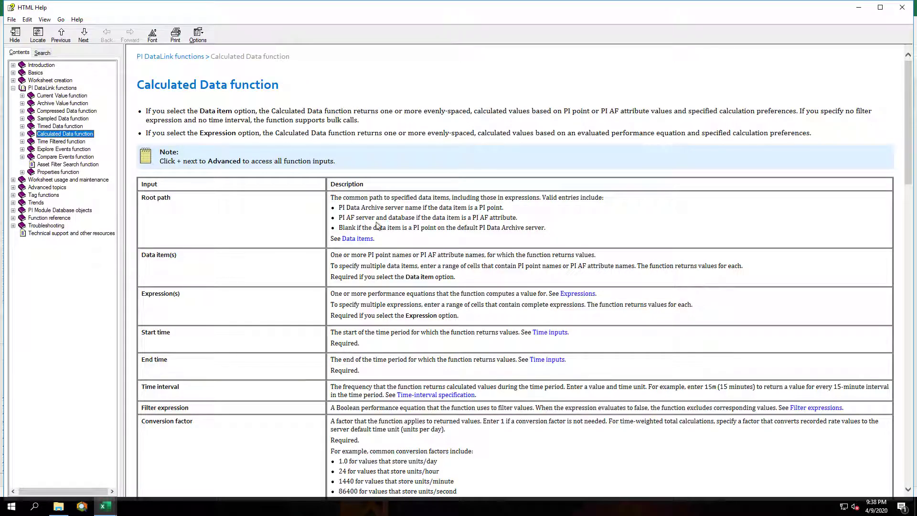
pyautogui.click(428, 253)
pyautogui.scroll(-10, 441, 256)
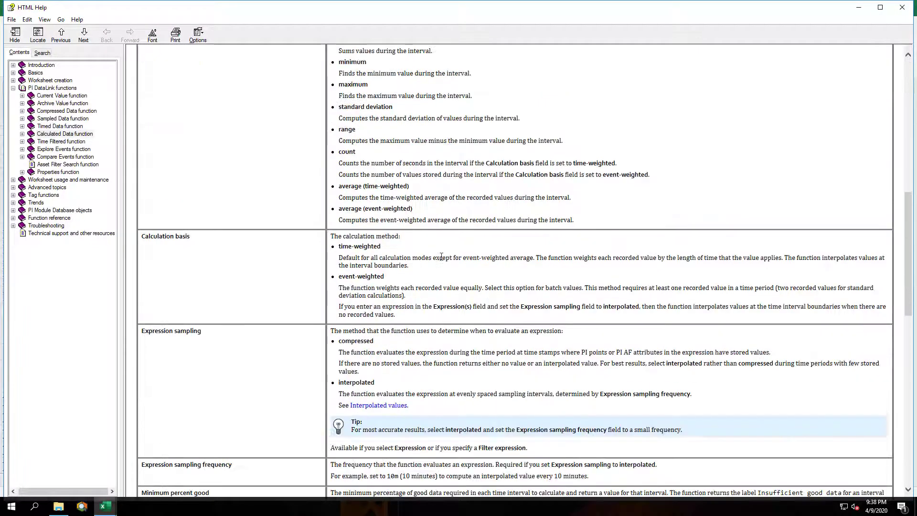
pyautogui.scroll(-15, 442, 257)
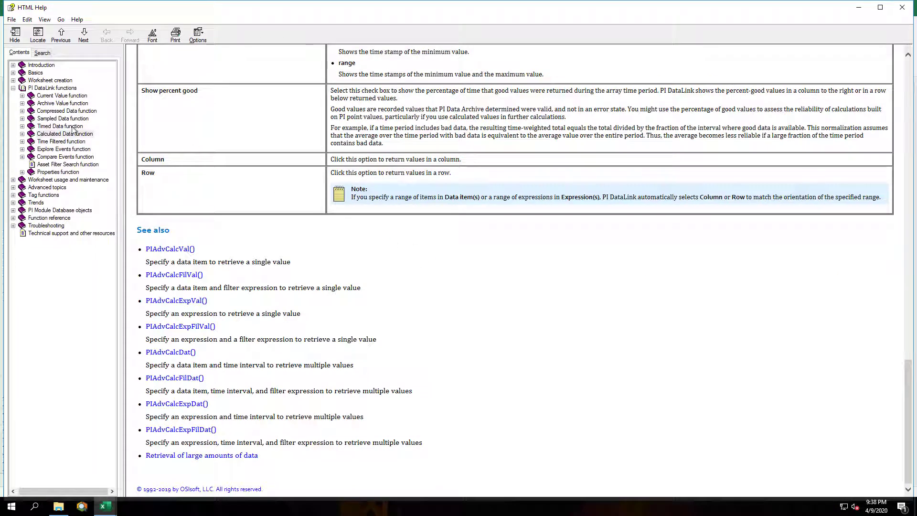
pyautogui.click(23, 133)
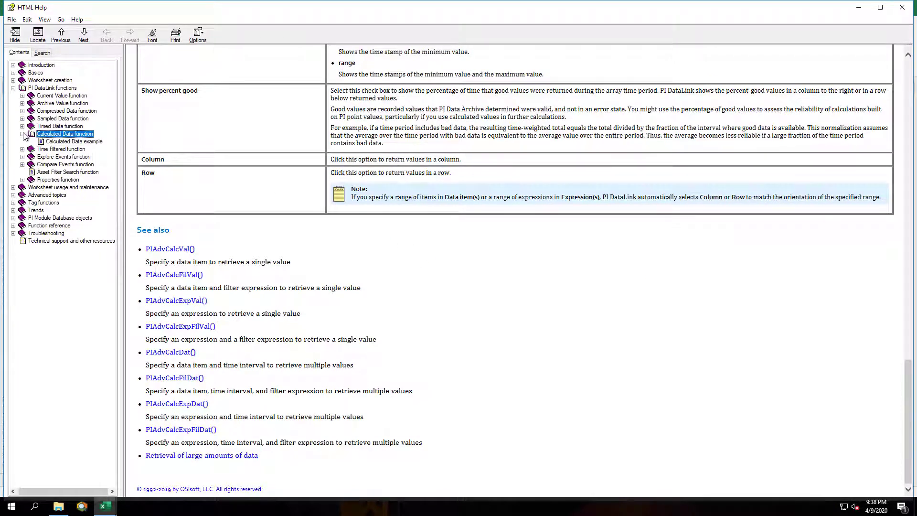
pyautogui.click(52, 142)
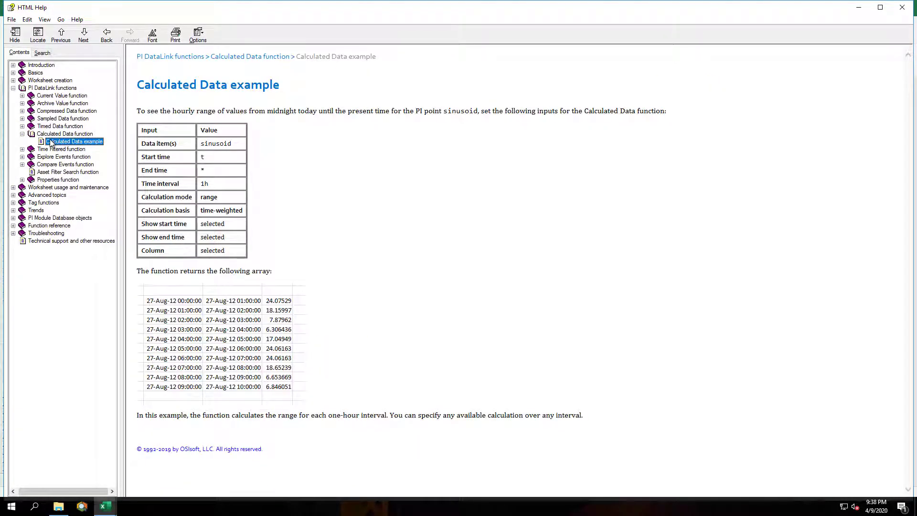
# - Navigate Function reference > Calculation functions to the PIAdvCalcVal() reference page
pyautogui.click(13, 226)
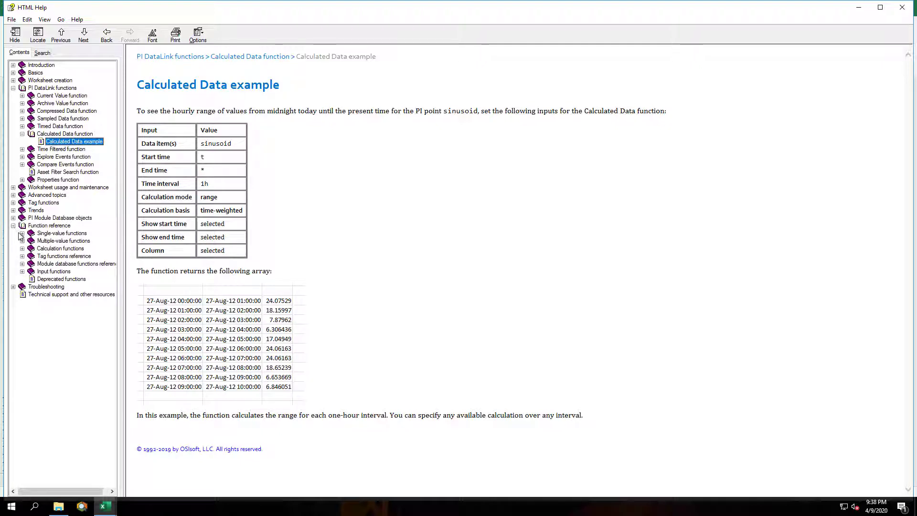
pyautogui.click(22, 240)
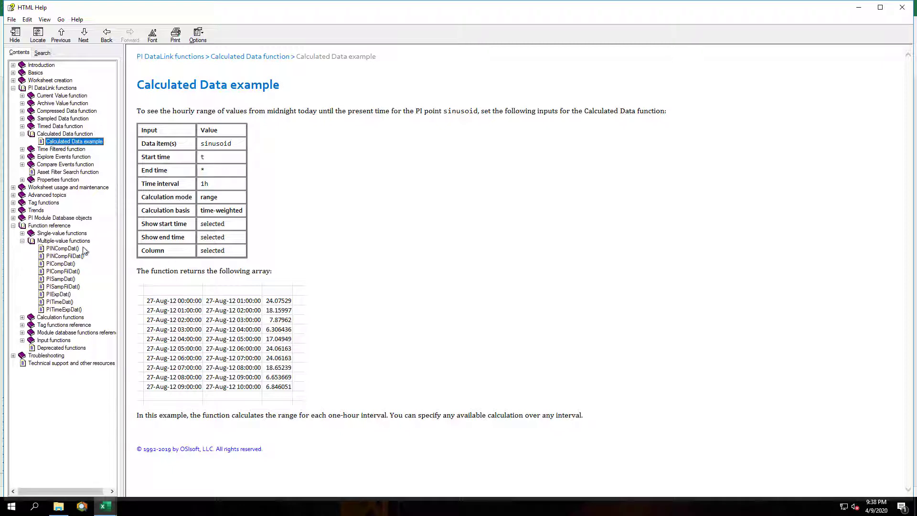
pyautogui.click(22, 317)
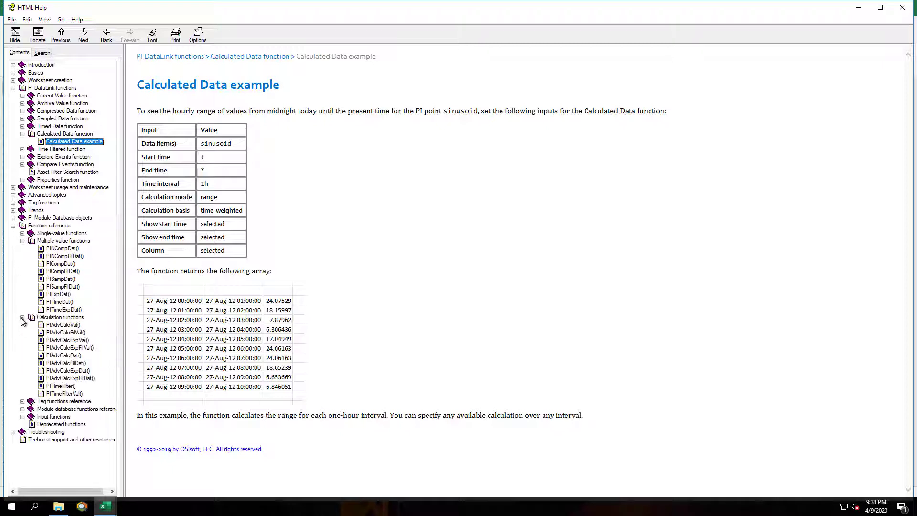
pyautogui.click(58, 326)
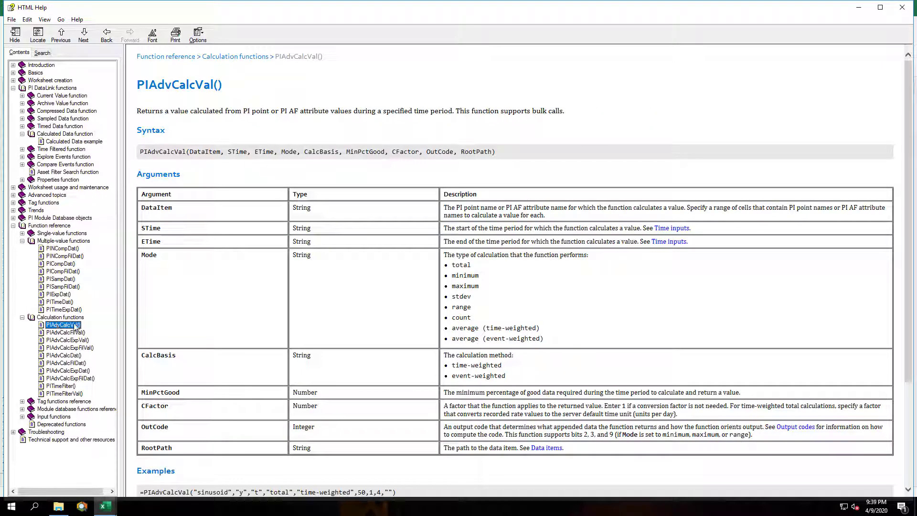
# - Close help, select the event duration in G9 on Downtime Raw Data, and open Compare Events help
pyautogui.click(911, 10)
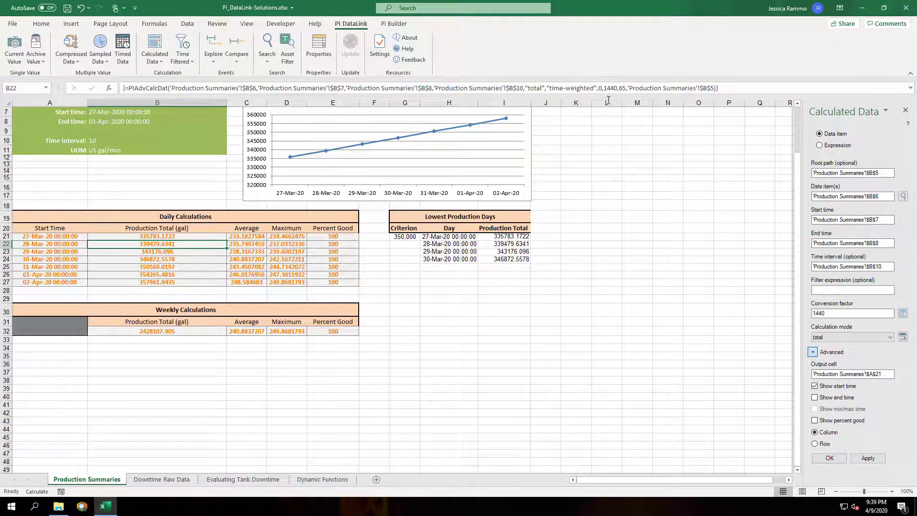
pyautogui.click(174, 479)
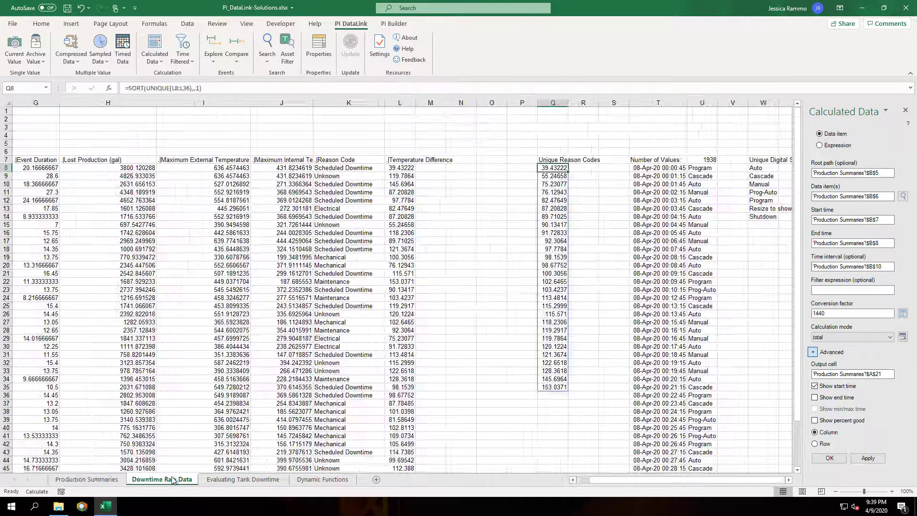
pyautogui.click(40, 177)
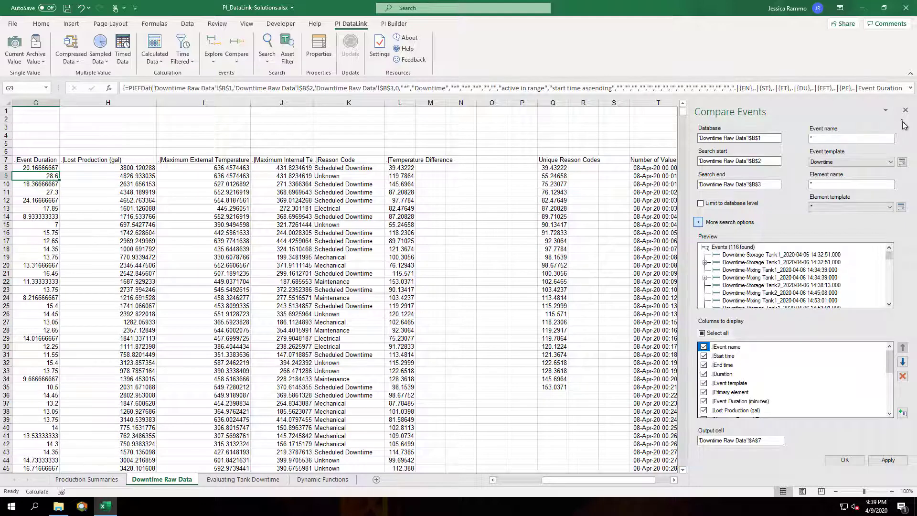
pyautogui.click(902, 121)
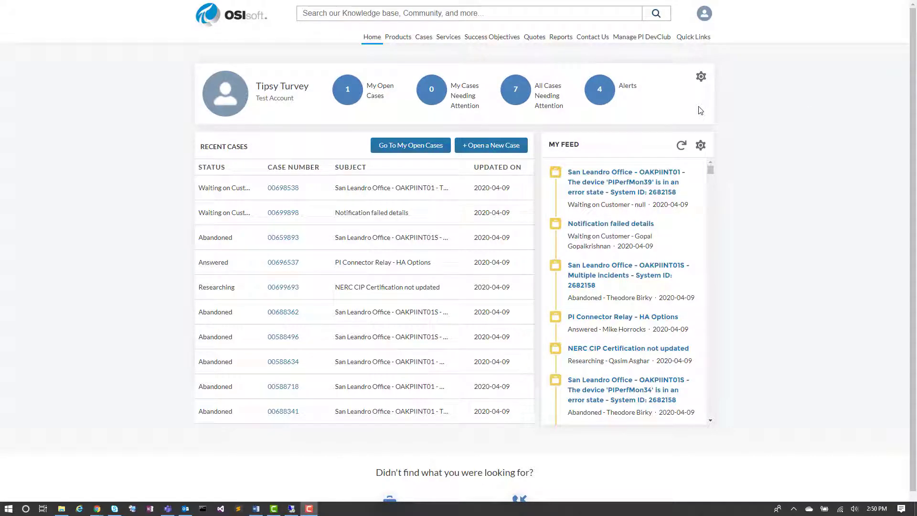
# - Search the portal for 'datalink playbook' and open the Playbook - PI DataLink article
pyautogui.click(528, 13)
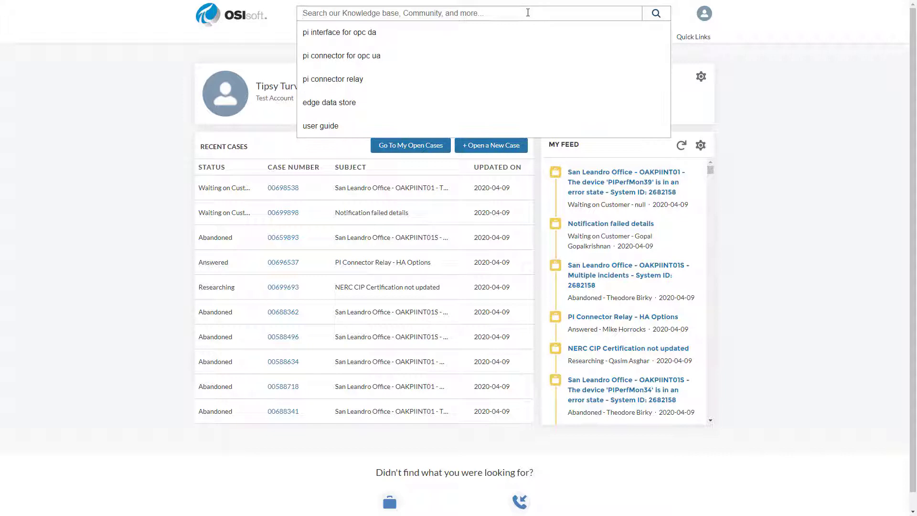
pyautogui.write('datalink playbo')
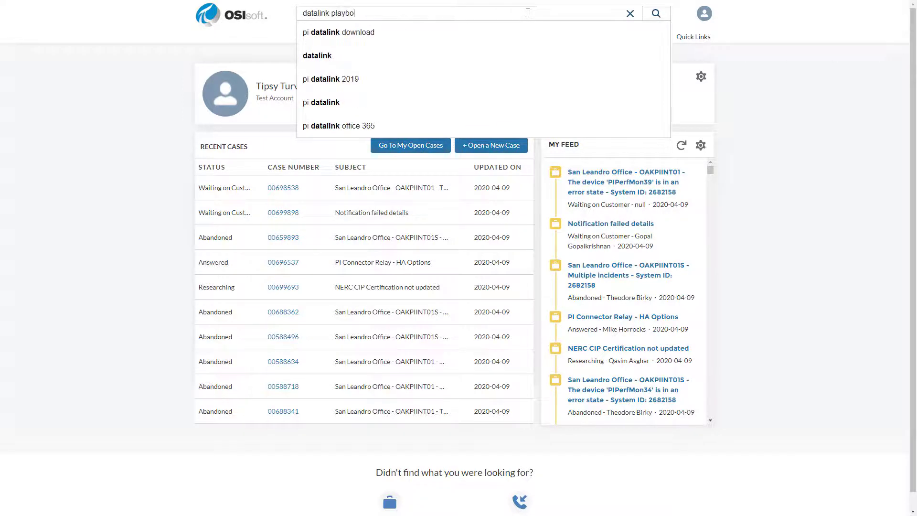
pyautogui.write('ok')
pyautogui.press('Return')
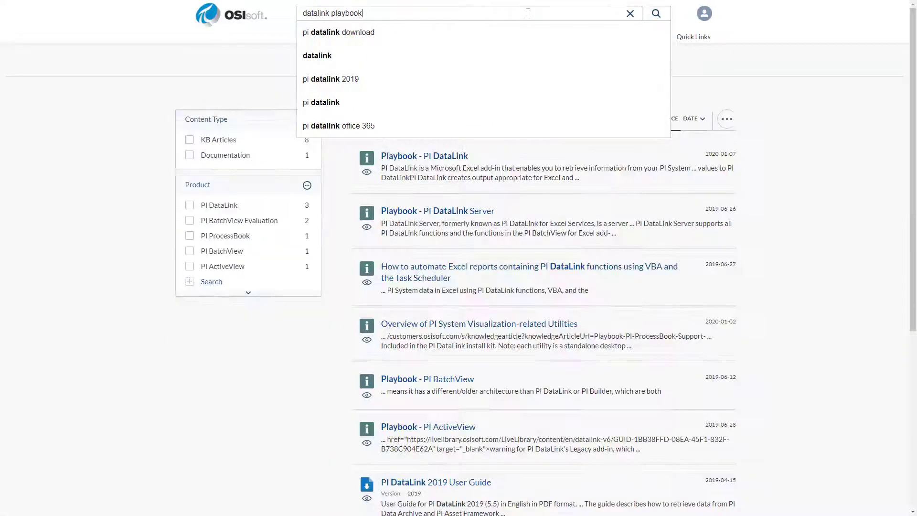
pyautogui.click(463, 159)
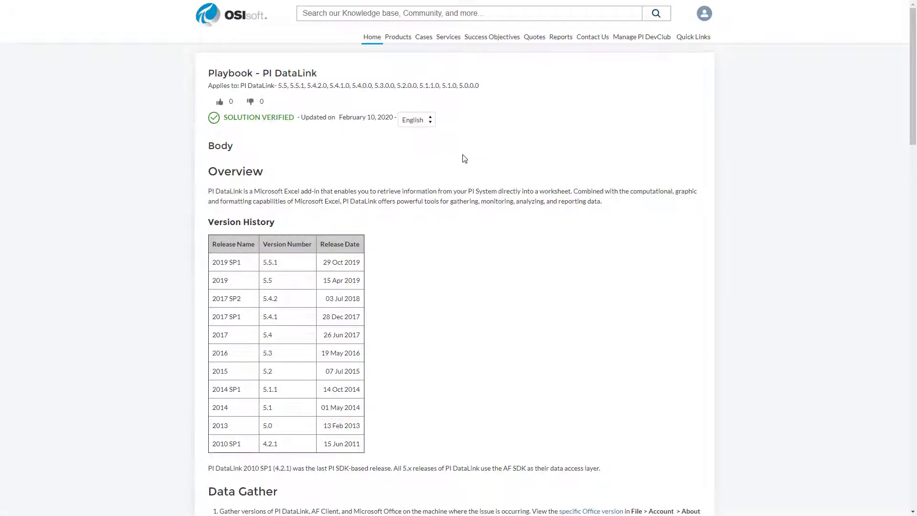
# - Follow the playbook's Ribbon troubleshooting link to the PowerShell Ribbon-issues fix article
pyautogui.scroll(-8, 463, 159)
pyautogui.scroll(-20, 464, 160)
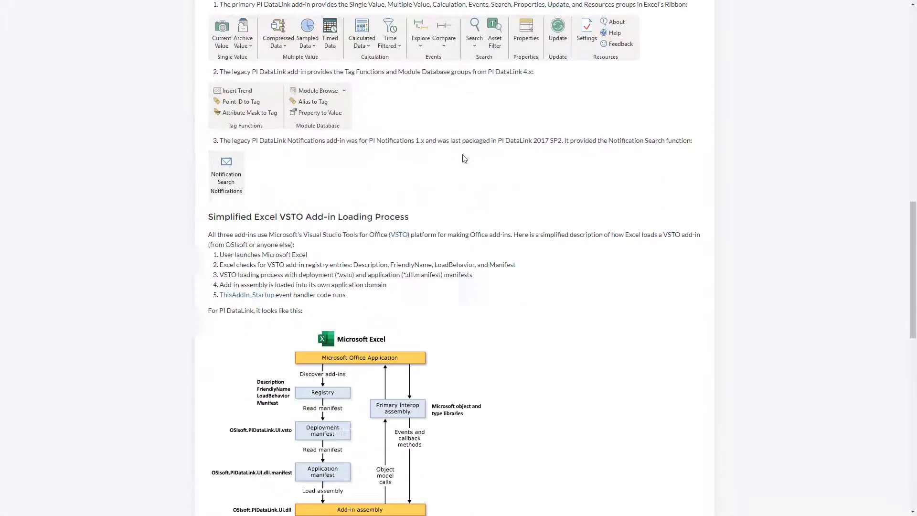
pyautogui.scroll(-2, 464, 159)
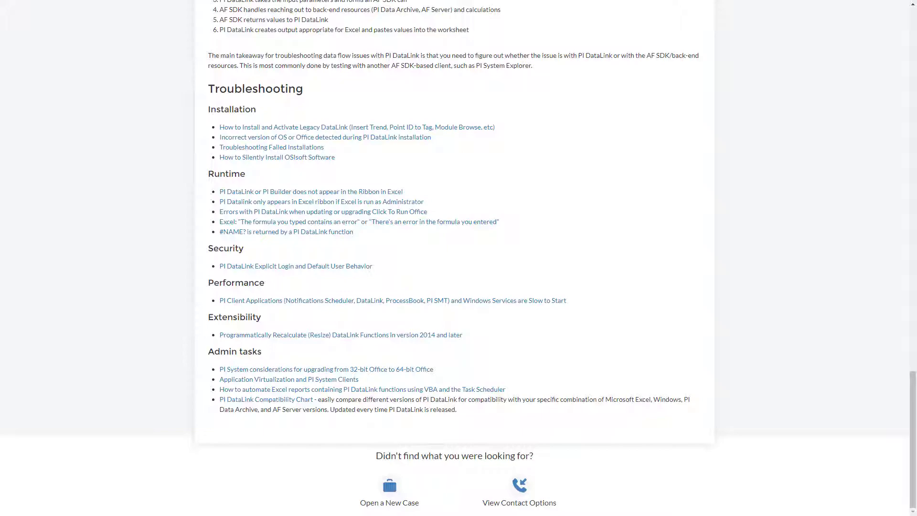
pyautogui.click(365, 194)
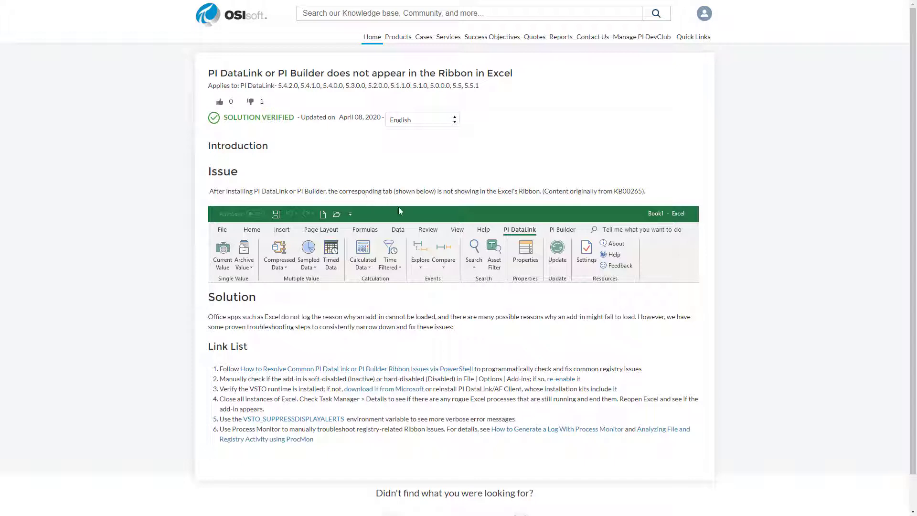
pyautogui.click(470, 373)
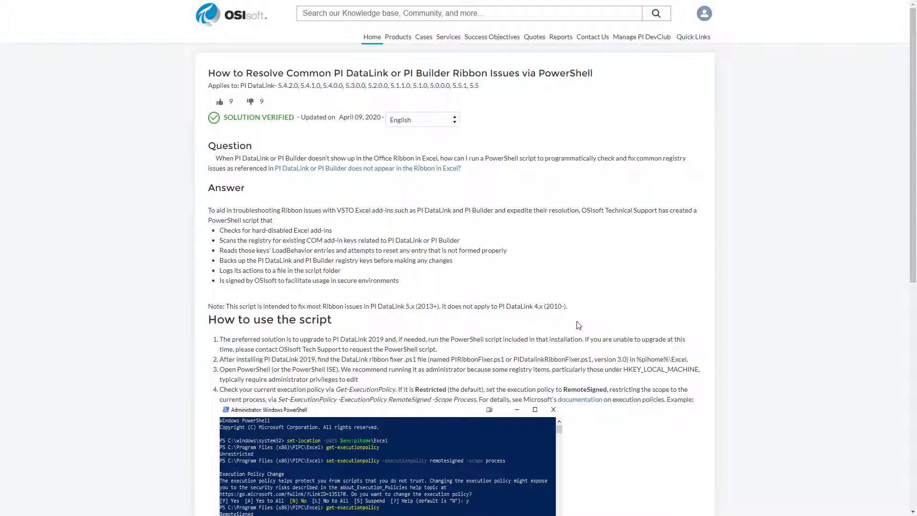
pyautogui.click(451, 15)
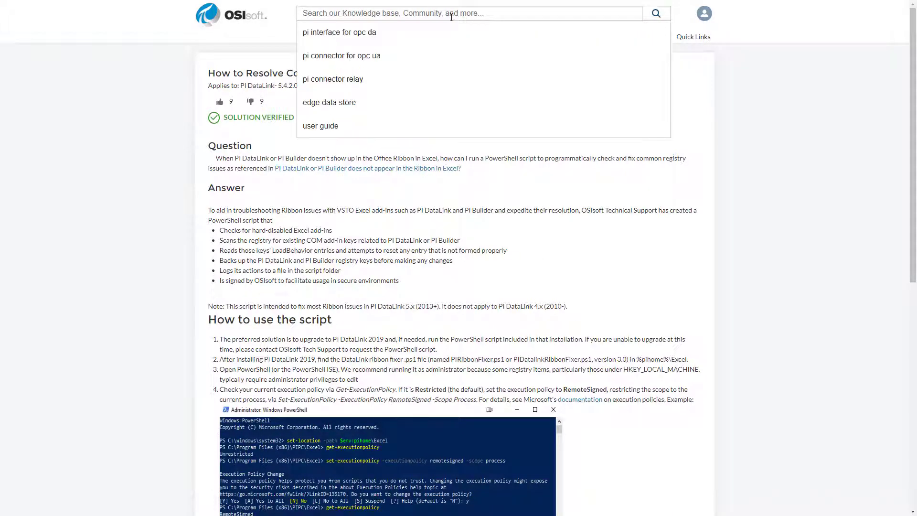
pyautogui.write('datalink ribbon')
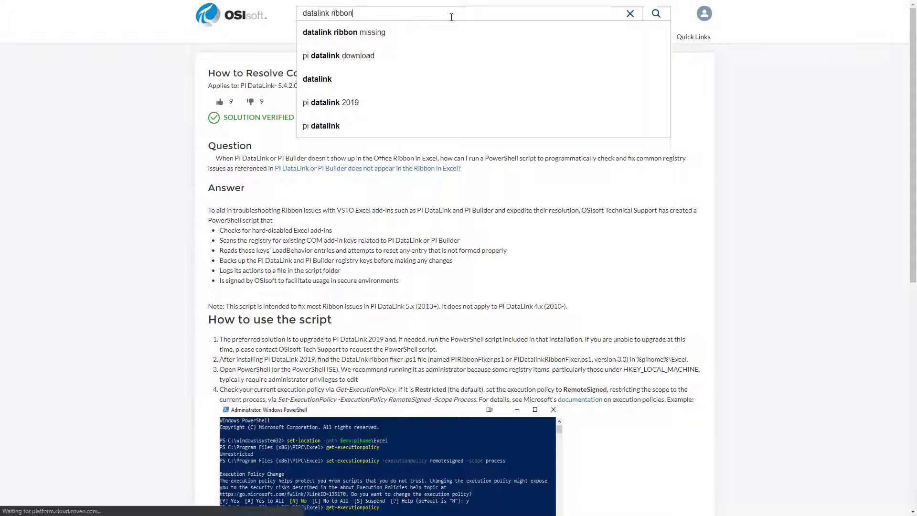
pyautogui.press('Return')
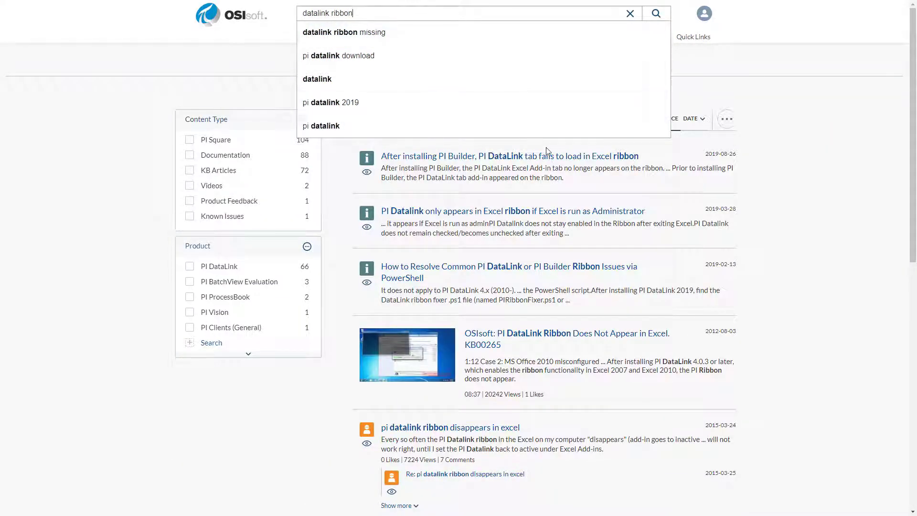
pyautogui.click(598, 270)
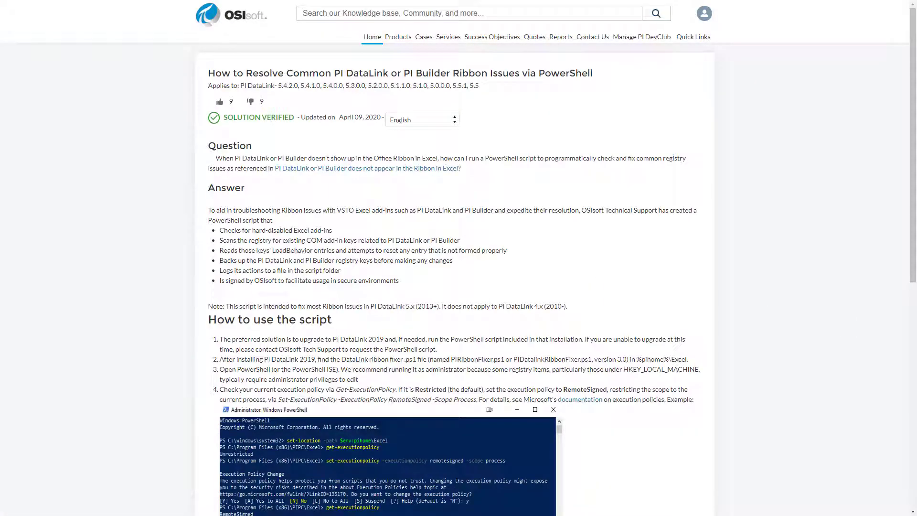
# - Search the portal for 'afgettrace' and try the KB Articles and Documentation content filters
pyautogui.click(387, 12)
pyautogui.write('afgettrace')
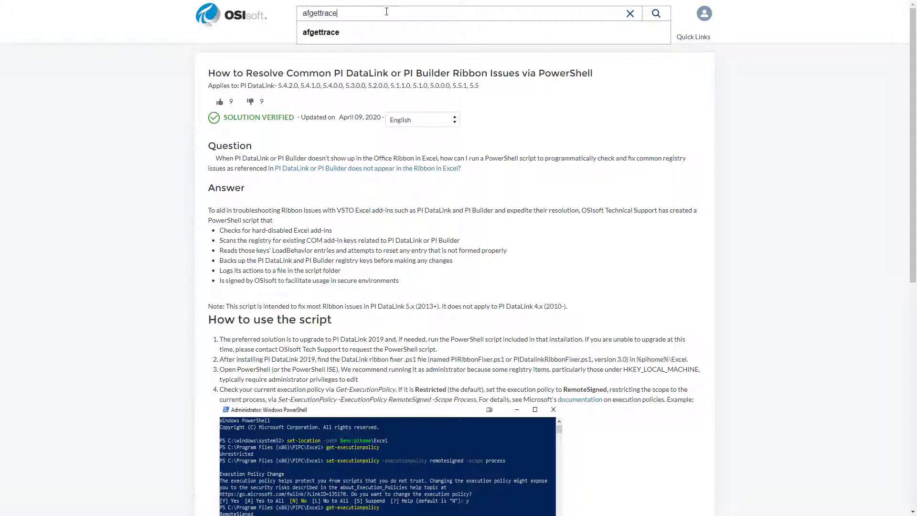
pyautogui.press('Return')
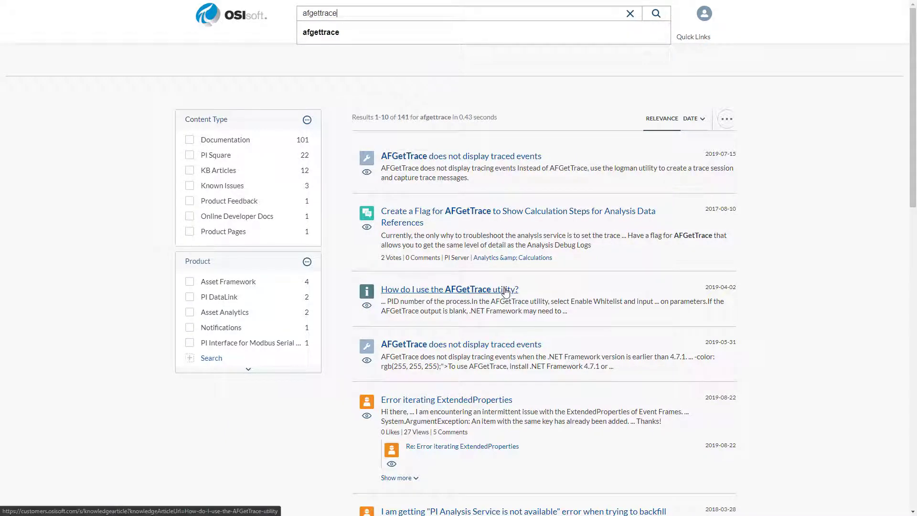
pyautogui.click(191, 173)
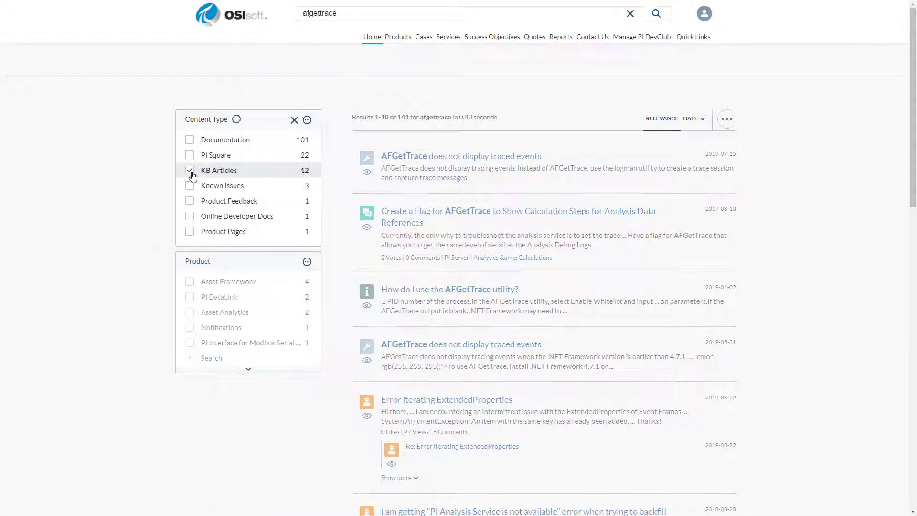
pyautogui.click(190, 140)
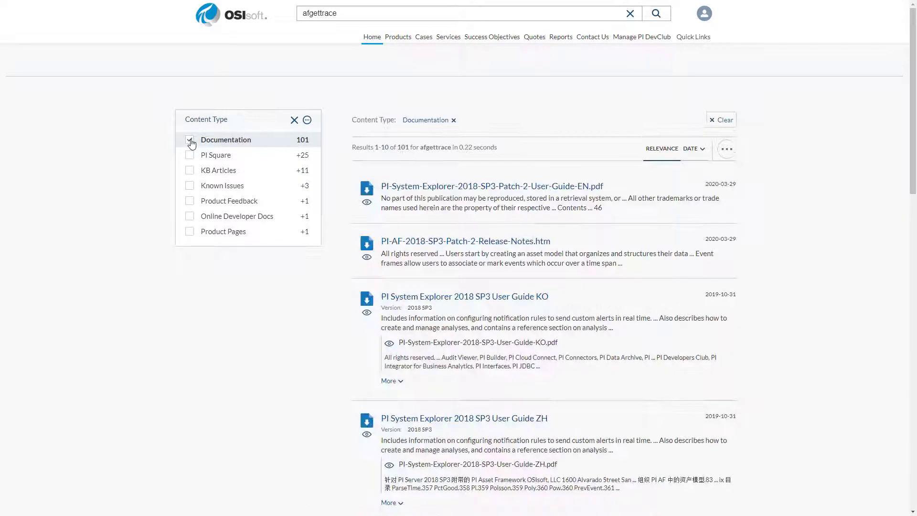
pyautogui.click(191, 143)
# - Try the Product Feedback and Known Issues filters, then follow the AFGetTrace usage article to its documentation
pyautogui.click(227, 202)
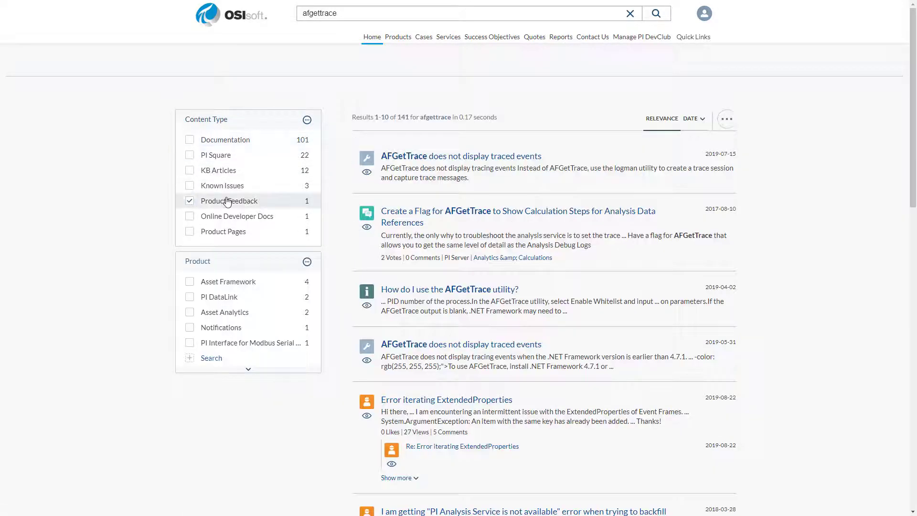
pyautogui.click(221, 189)
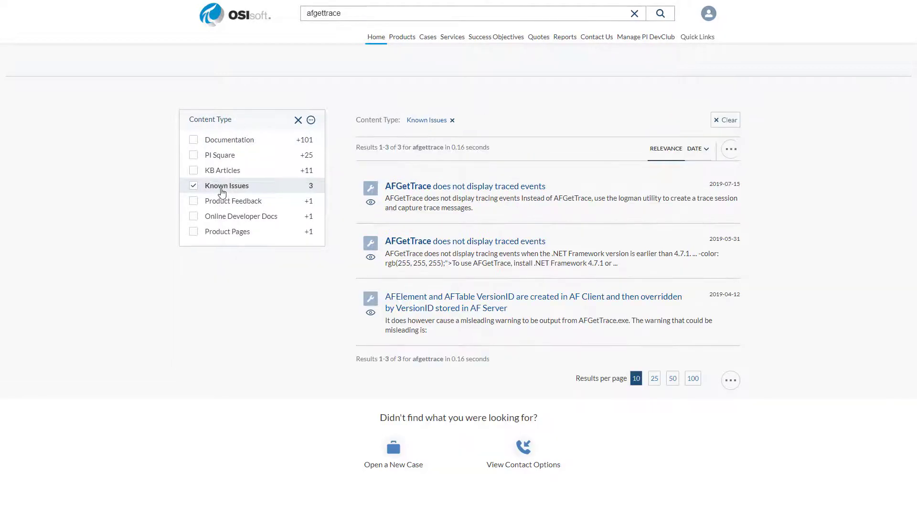
pyautogui.click(222, 190)
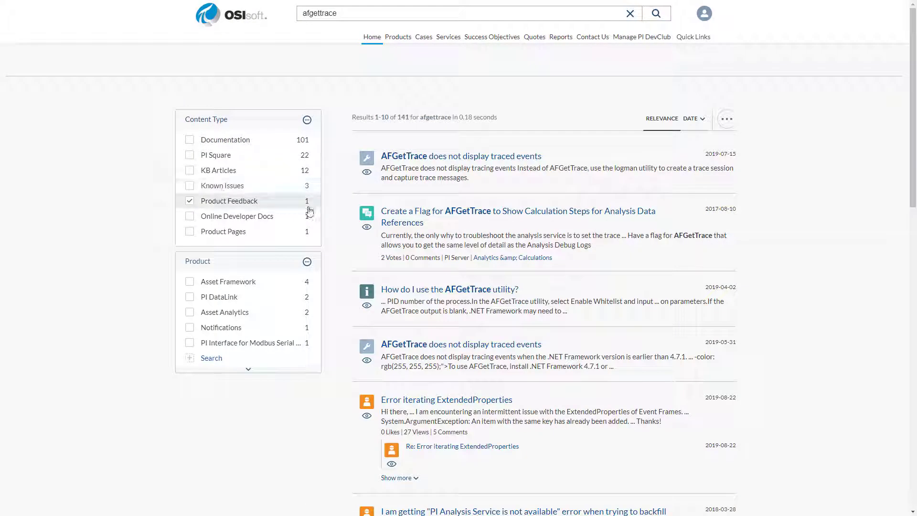
pyautogui.click(403, 287)
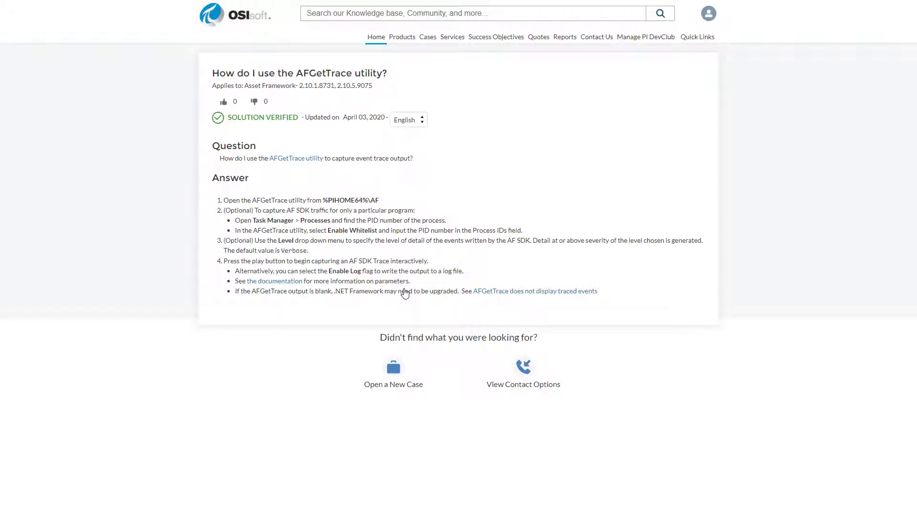
pyautogui.click(292, 283)
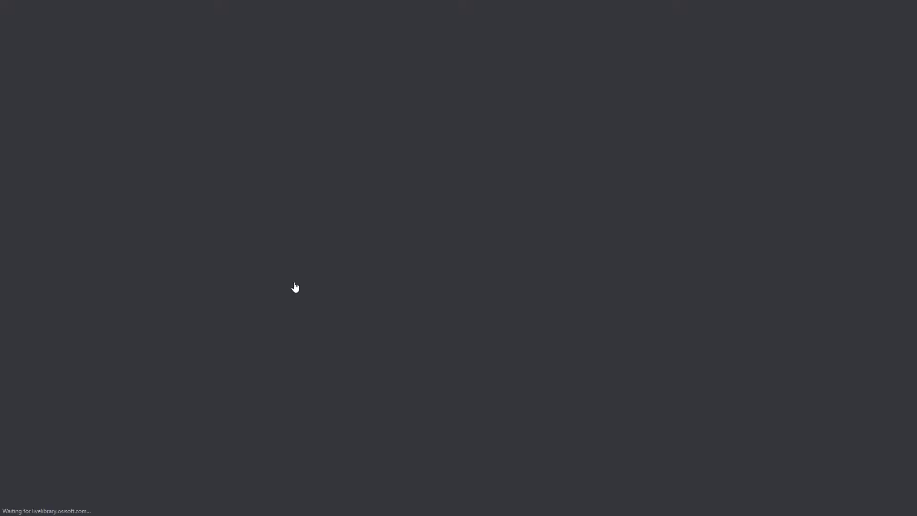